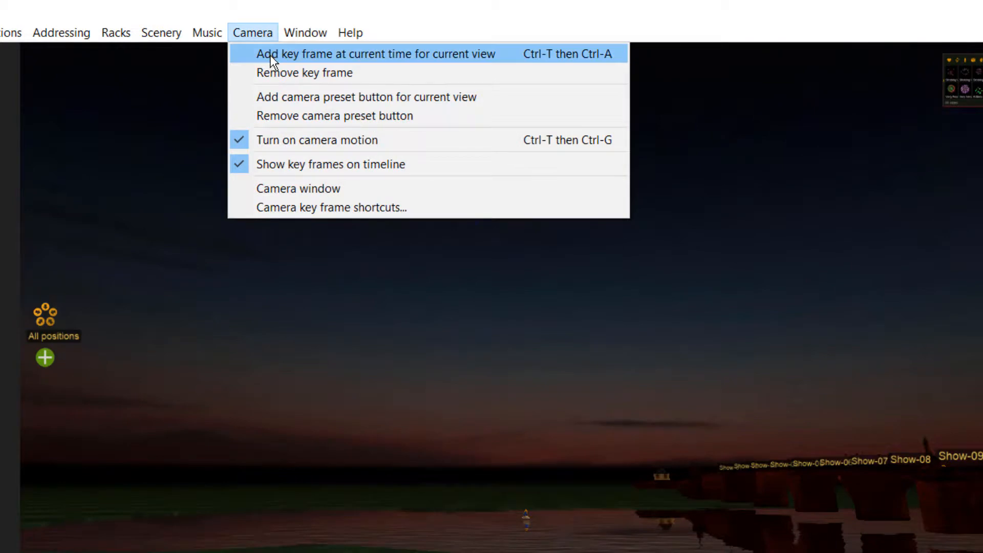
Add a camera key frame for the current view at 00:00.000
{"action": "left_click", "coordinate": [269, 54]}
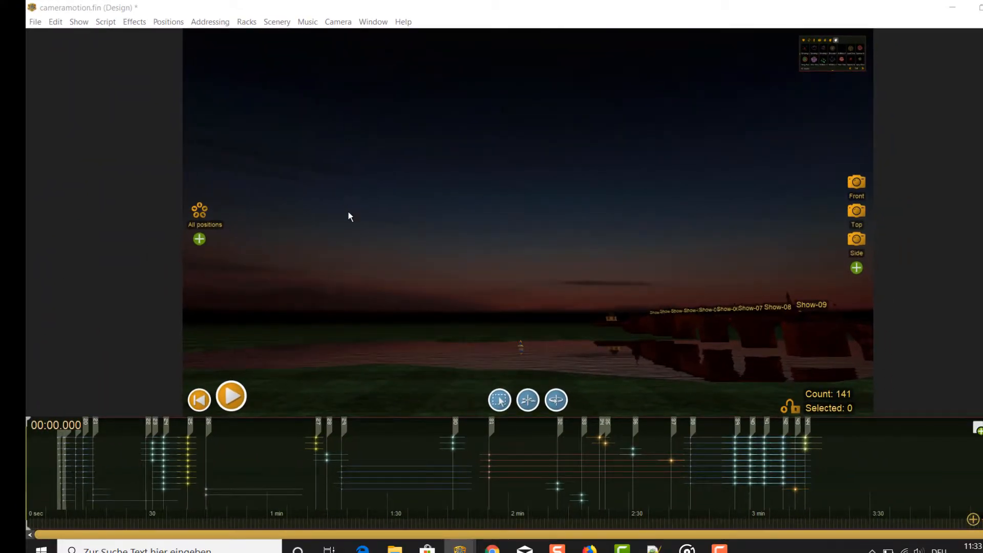
At 00:27.474, reframe the view closer to the bridge with all show positions facing the camera and add a key frame
{"action": "left_click", "coordinate": [136, 428]}
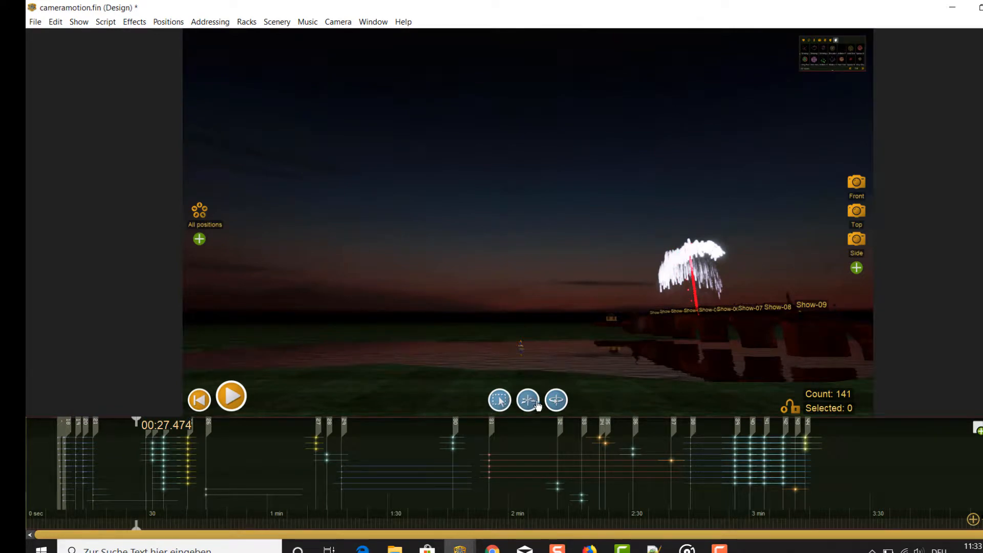
{"action": "left_click", "coordinate": [556, 400]}
{"action": "left_click_drag", "start_coordinate": [392, 387], "coordinate": [425, 397]}
{"action": "left_click", "coordinate": [531, 404]}
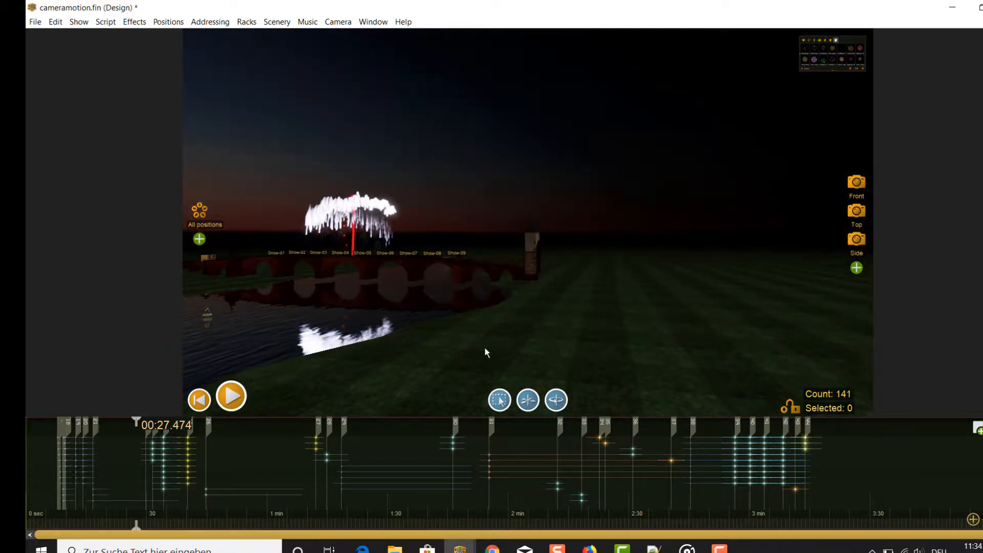
{"action": "left_click", "coordinate": [529, 403]}
{"action": "left_click_drag", "start_coordinate": [511, 360], "coordinate": [895, 432]}
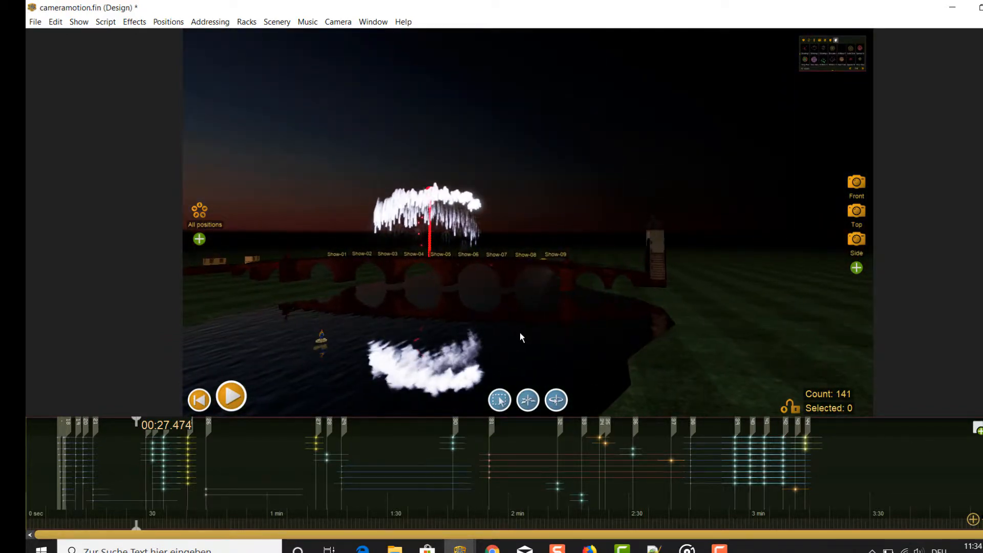
{"action": "scroll", "coordinate": [573, 346], "scroll_direction": "down", "scroll_amount": 3}
{"action": "scroll", "coordinate": [573, 347], "scroll_direction": "up", "scroll_amount": 5}
{"action": "left_click", "coordinate": [528, 403]}
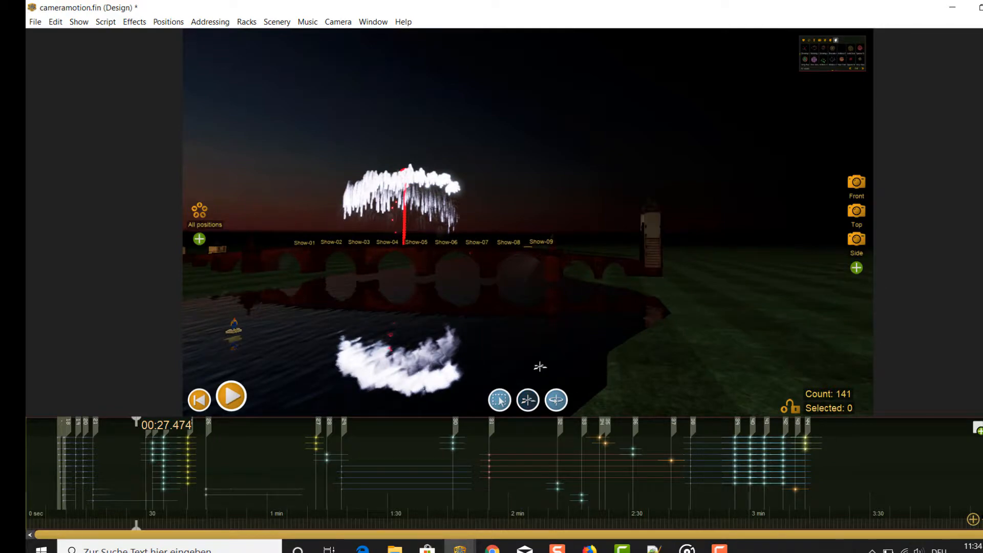
{"action": "left_click_drag", "start_coordinate": [592, 375], "coordinate": [746, 421]}
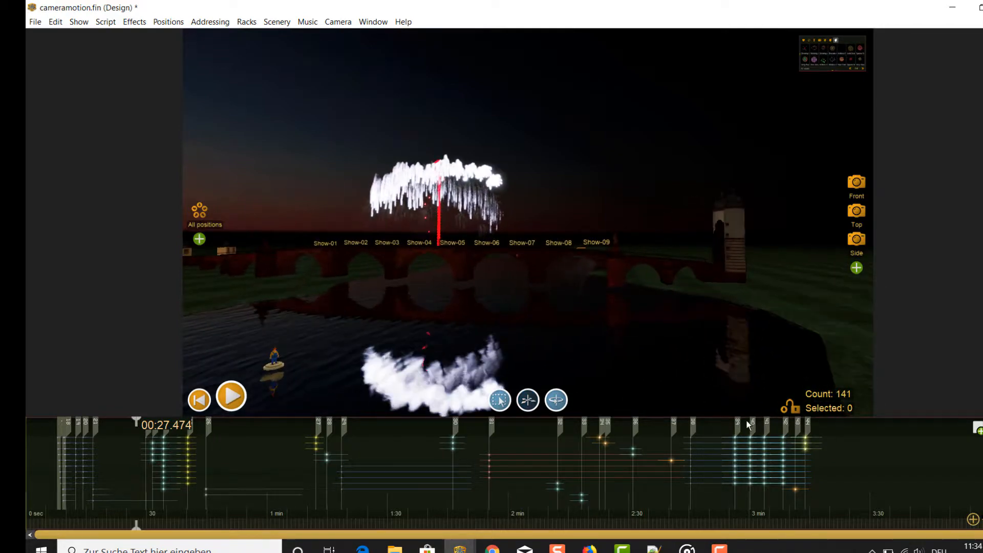
{"action": "left_click", "coordinate": [338, 22]}
{"action": "left_click", "coordinate": [372, 37]}
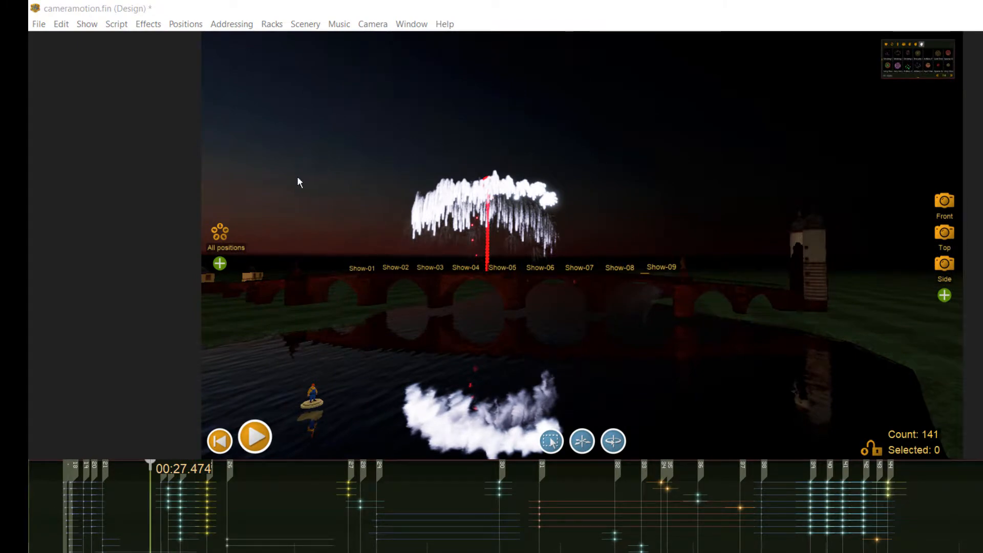
Play the show from the beginning to preview the camera motion and pause after about 8 seconds
{"action": "left_click", "coordinate": [218, 443]}
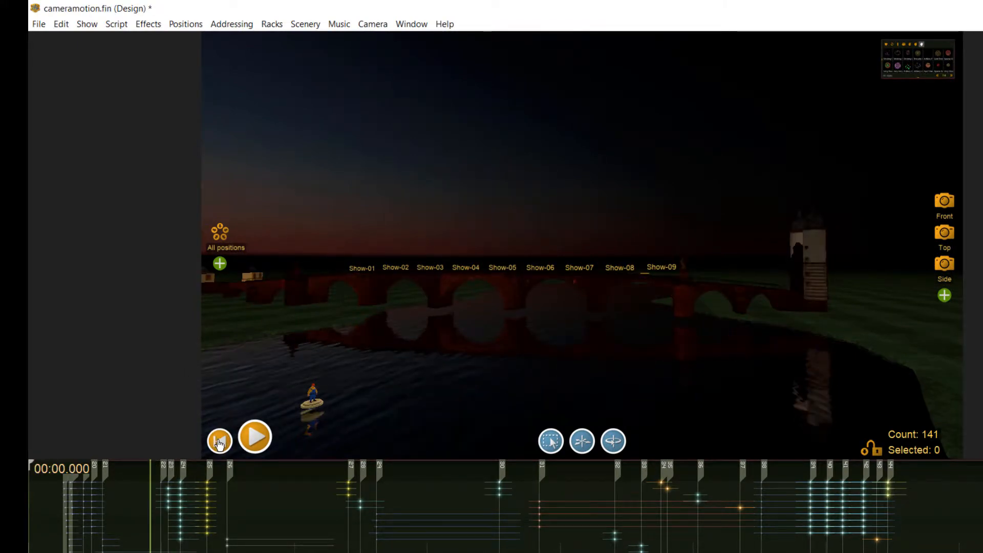
{"action": "left_click", "coordinate": [256, 440]}
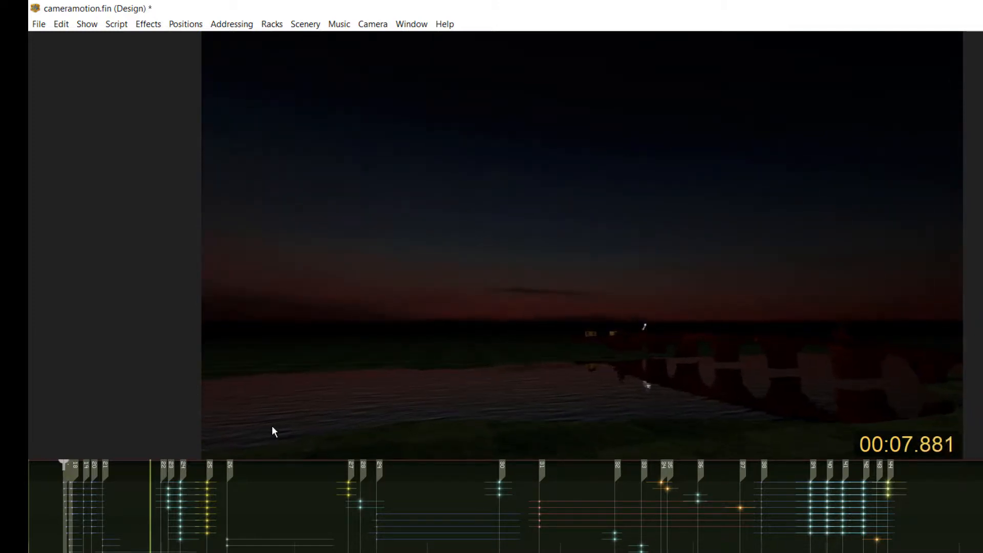
{"action": "key", "text": "space"}
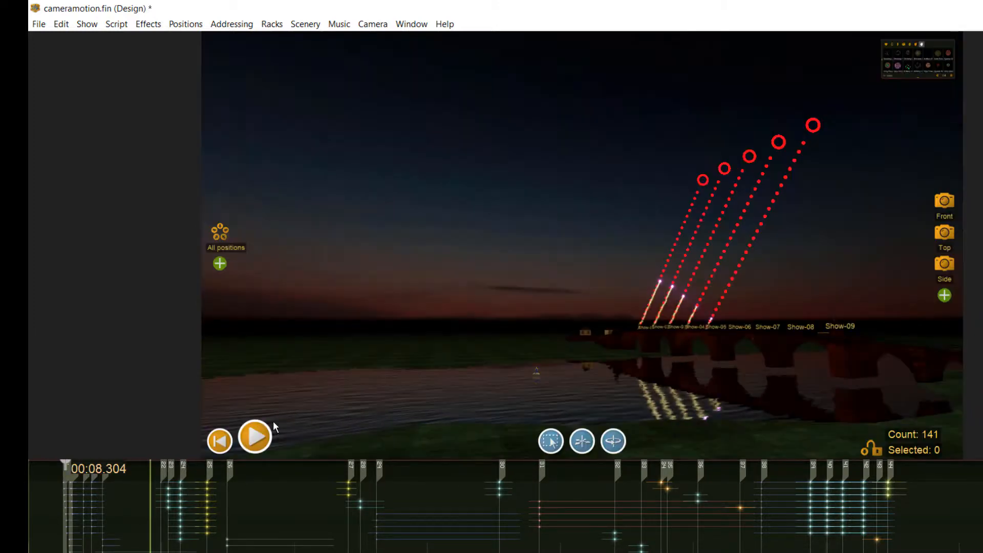
Review the list of camera key frames in the Camera window and close it
{"action": "left_click", "coordinate": [407, 24]}
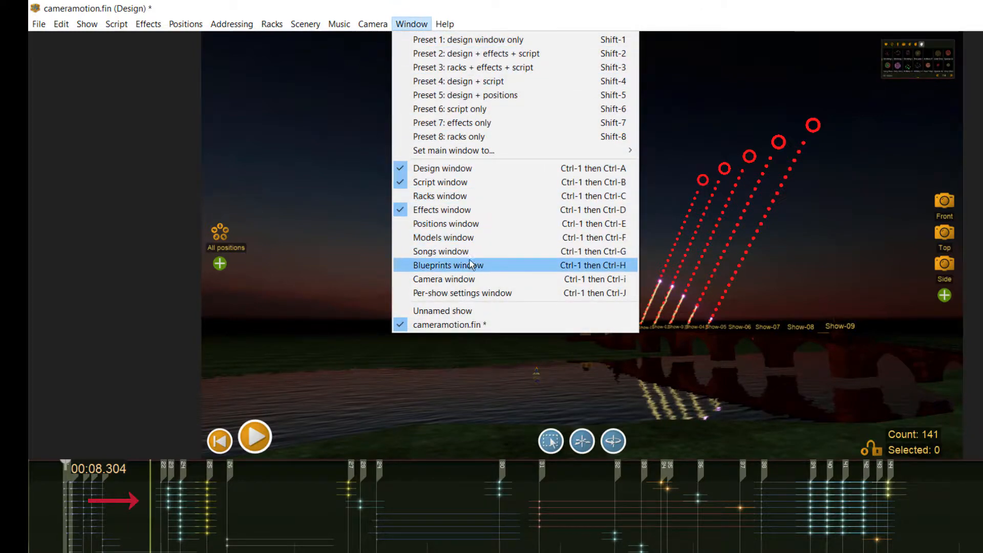
{"action": "left_click", "coordinate": [466, 279]}
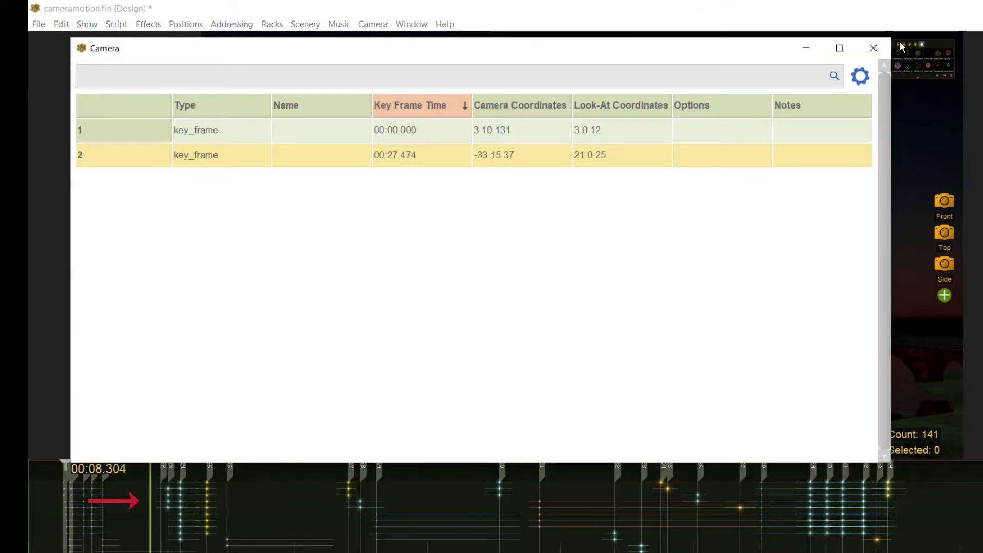
{"action": "left_click", "coordinate": [873, 48]}
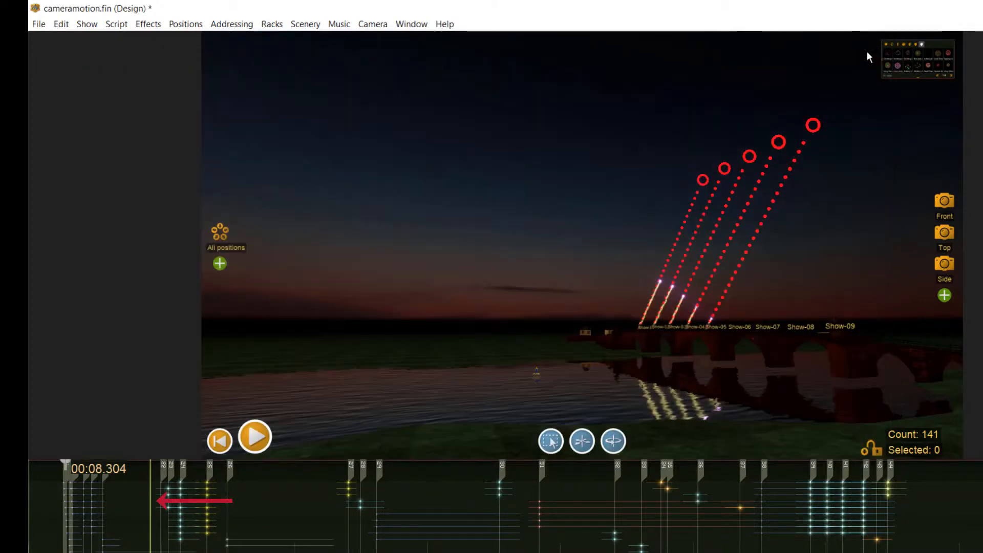
At 01:03.542, frame a closer view looking up at the fireworks over the bridge and add a camera key frame
{"action": "left_click", "coordinate": [309, 469]}
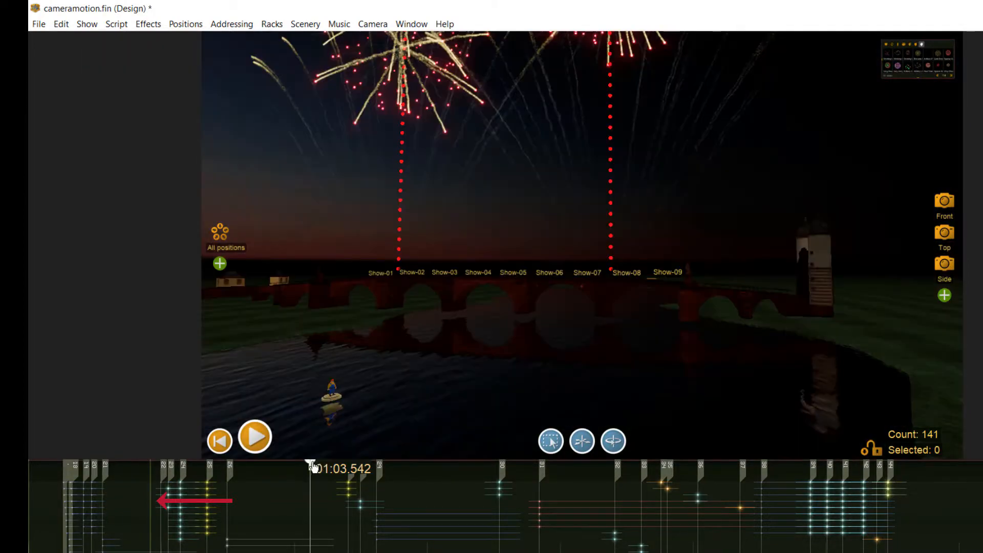
{"action": "left_click", "coordinate": [582, 441]}
{"action": "left_click_drag", "start_coordinate": [581, 375], "coordinate": [737, 462]}
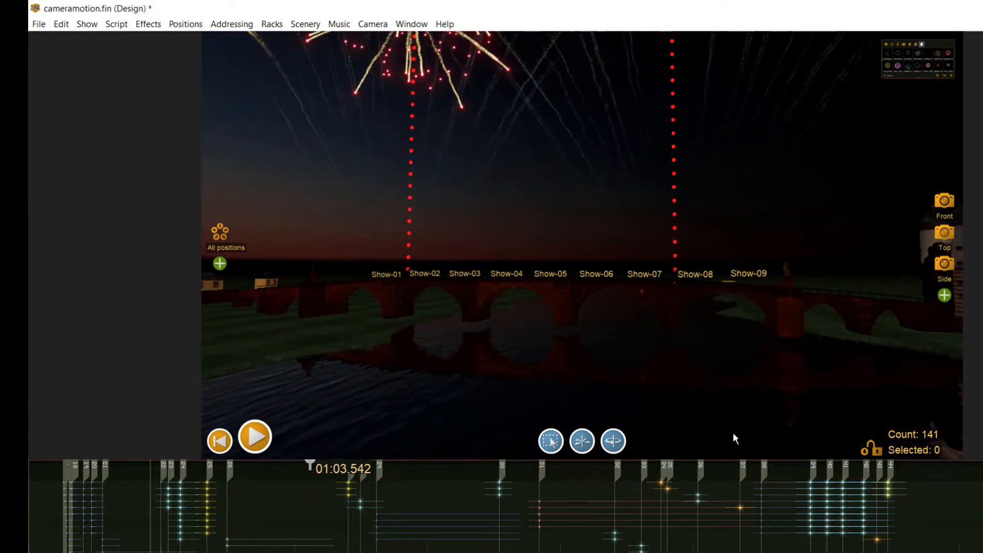
{"action": "left_click", "coordinate": [618, 443]}
{"action": "left_click_drag", "start_coordinate": [614, 348], "coordinate": [601, 236]}
{"action": "left_click", "coordinate": [379, 25]}
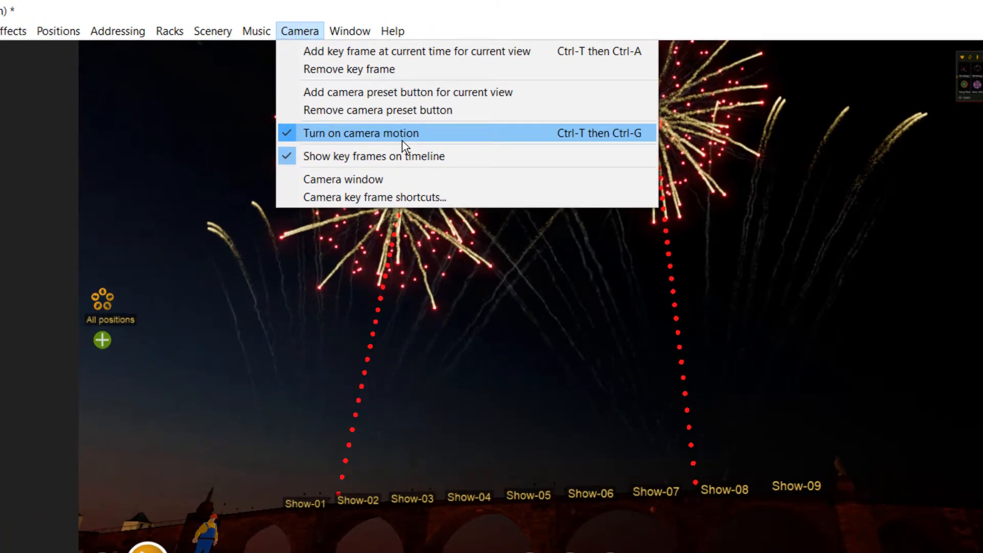
Turn camera motion off and back on
{"action": "left_click", "coordinate": [402, 134]}
{"action": "left_click", "coordinate": [299, 31]}
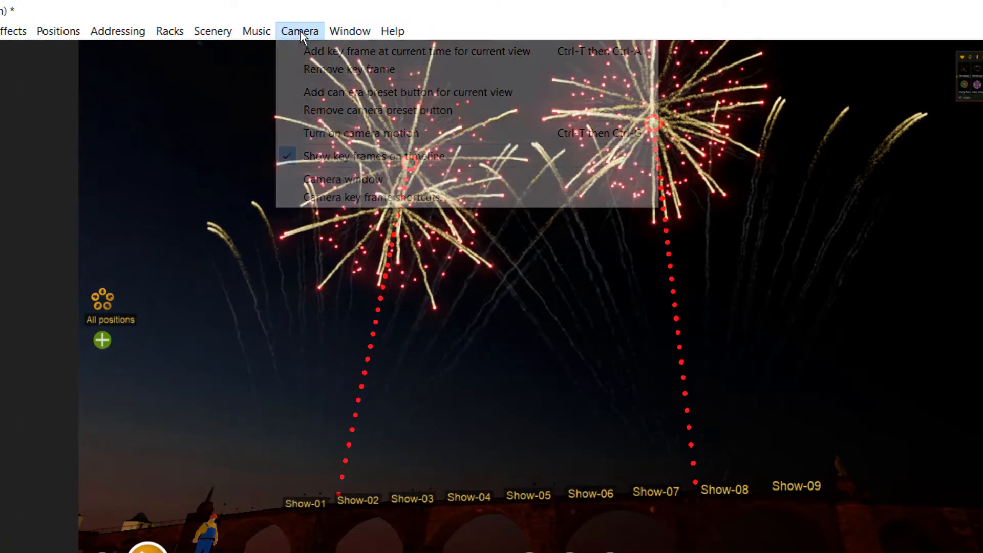
{"action": "left_click", "coordinate": [335, 134]}
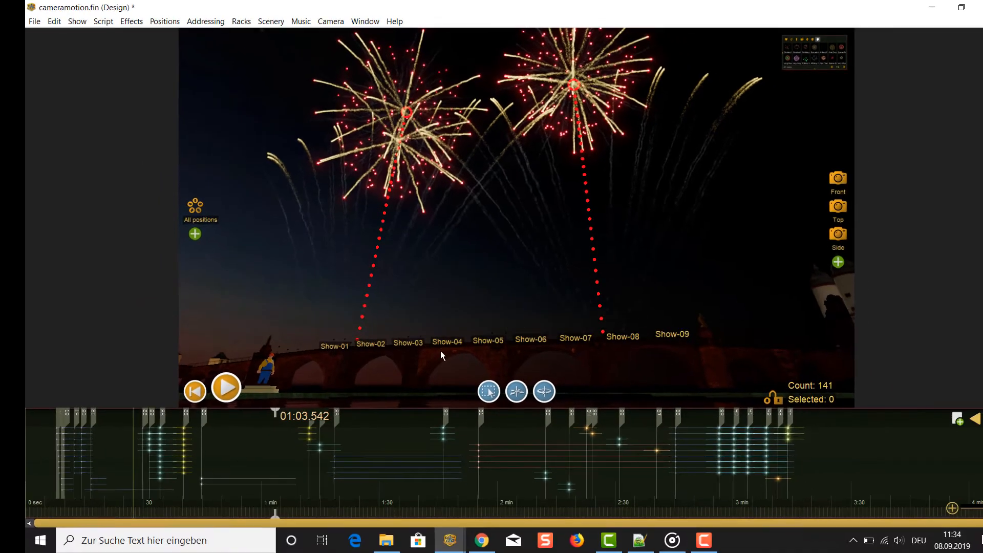
{"action": "left_click", "coordinate": [301, 31]}
{"action": "left_click", "coordinate": [338, 118]}
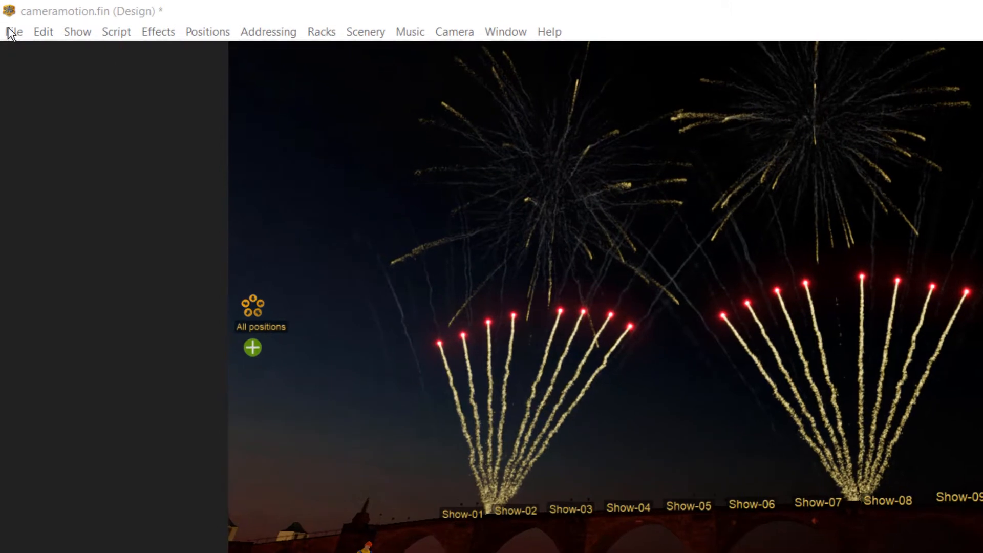
Start creating a video with MP4 as the output format and 1080p as the resolution
{"action": "left_click", "coordinate": [11, 33]}
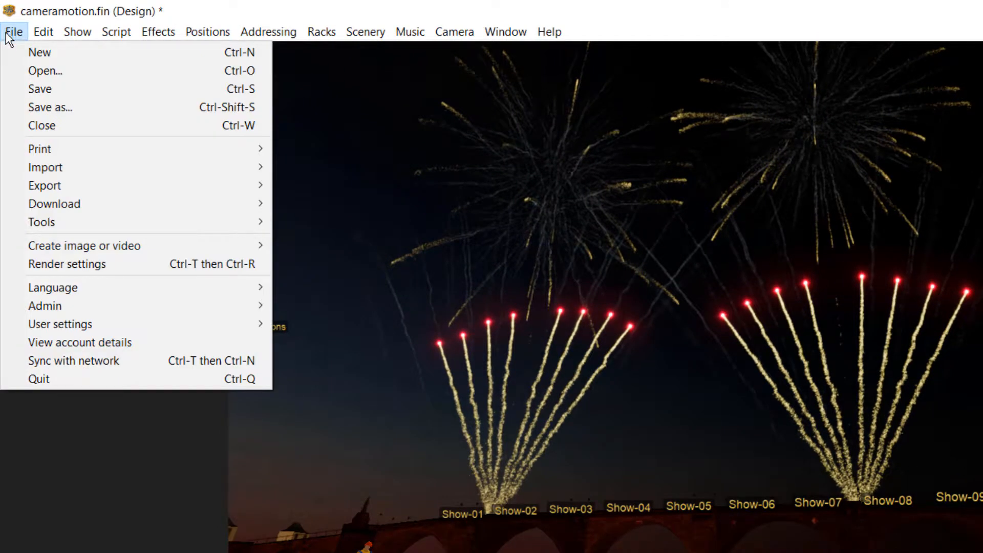
{"action": "mouse_move", "coordinate": [148, 244]}
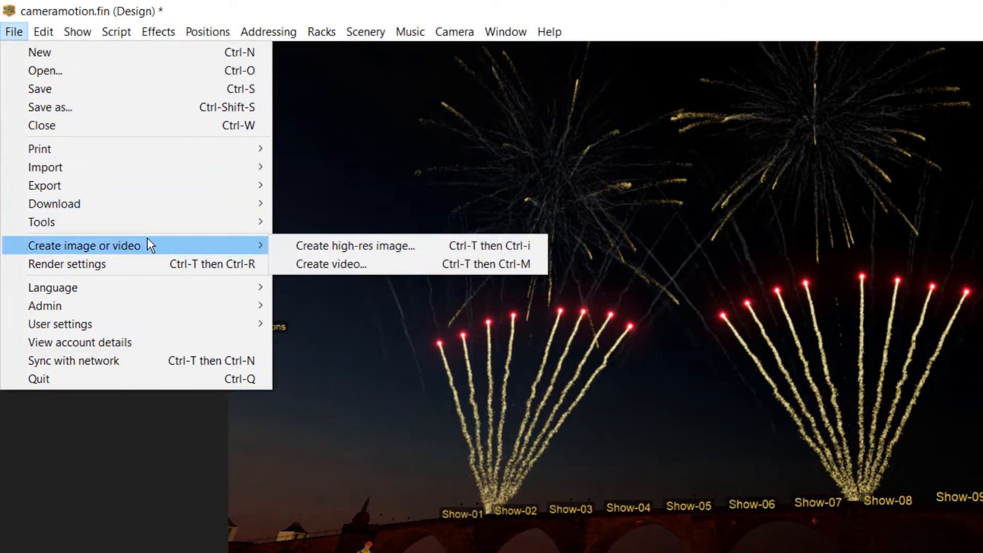
{"action": "left_click", "coordinate": [473, 264]}
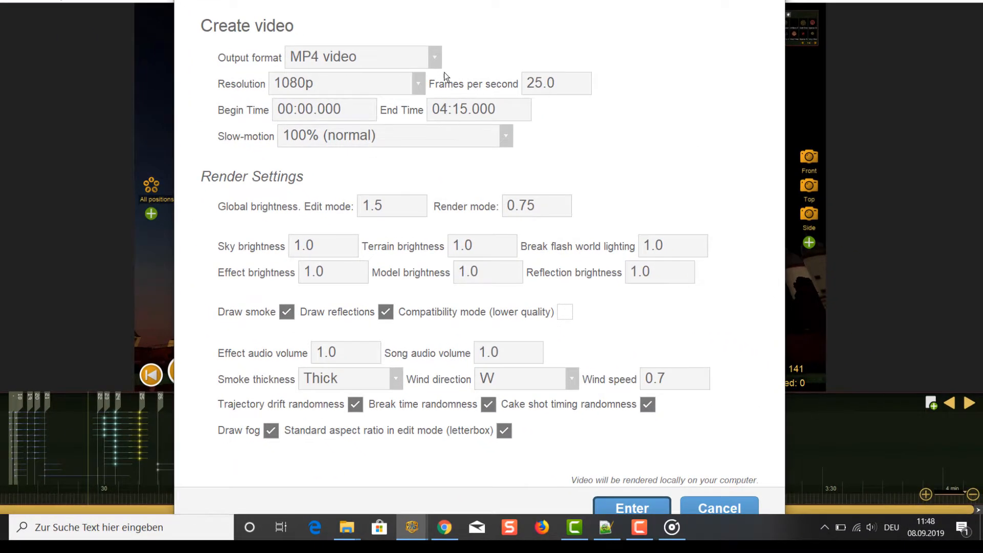
{"action": "left_click", "coordinate": [435, 62]}
{"action": "left_click", "coordinate": [435, 62]}
{"action": "left_click", "coordinate": [418, 84]}
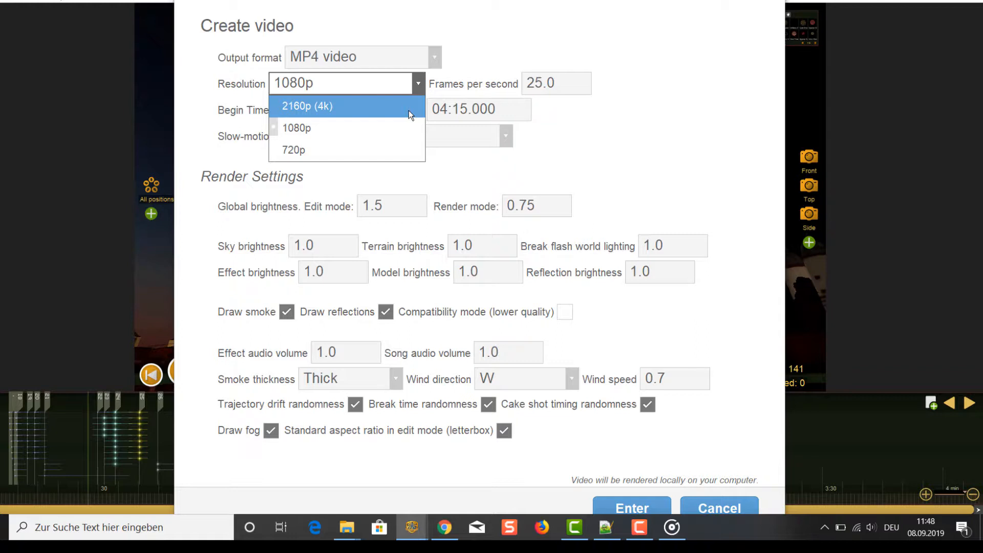
{"action": "left_click", "coordinate": [400, 123]}
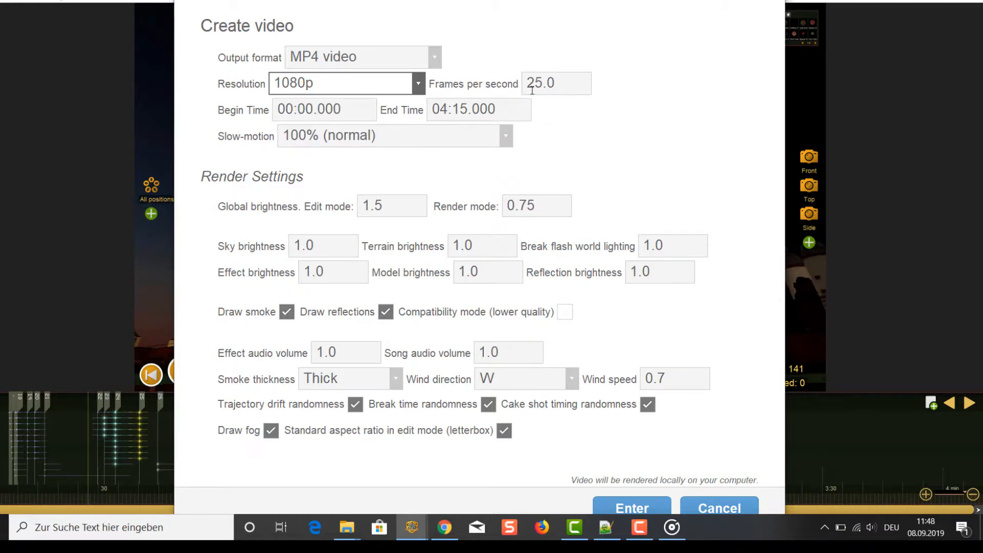
Set the video's frame rate to 25 frames per second
{"action": "left_click", "coordinate": [564, 81]}
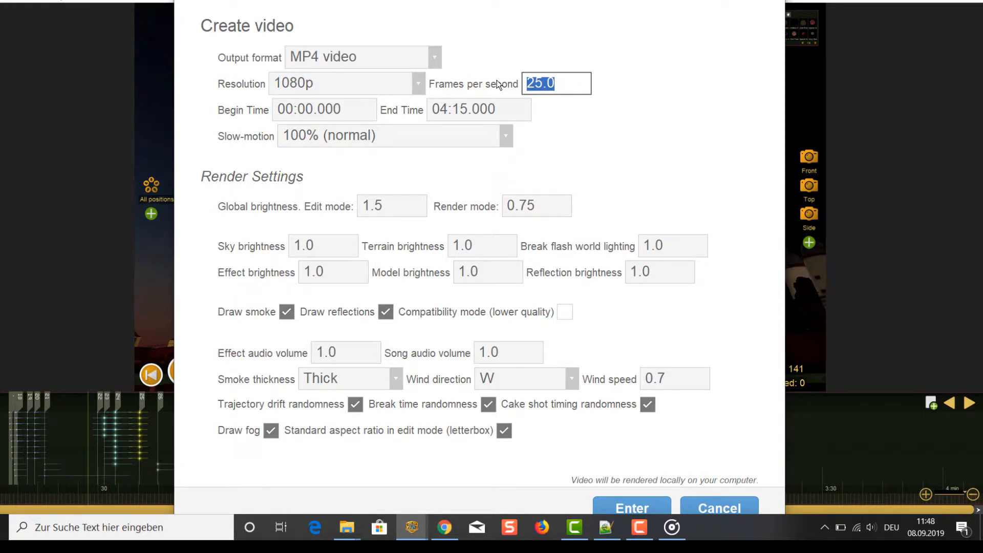
{"action": "type", "text": "30"}
{"action": "key", "text": "BackSpace"}
{"action": "key", "text": "BackSpace"}
{"action": "type", "text": "25"}
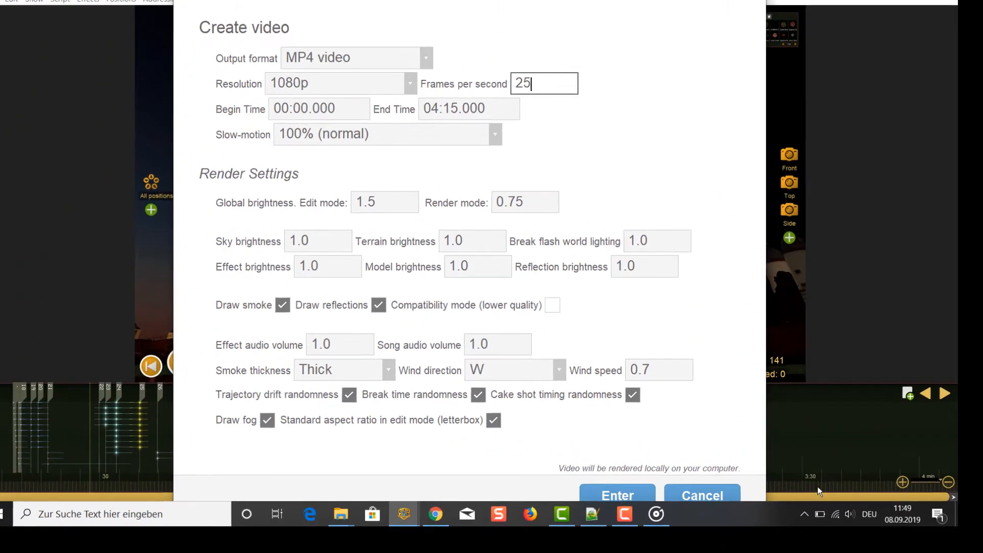
Set the video's end time to 03:30.000
{"action": "left_click", "coordinate": [441, 110]}
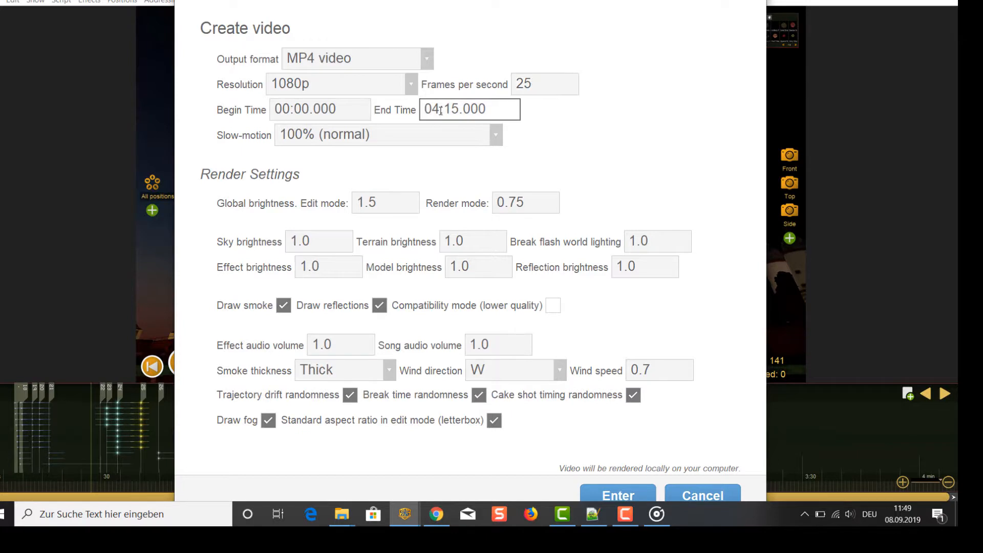
{"action": "key", "text": "BackSpace"}
{"action": "type", "text": "3"}
{"action": "left_click", "coordinate": [459, 109]}
{"action": "key", "text": "BackSpace"}
{"action": "key", "text": "BackSpace"}
{"action": "type", "text": "30"}
{"action": "left_click", "coordinate": [562, 133]}
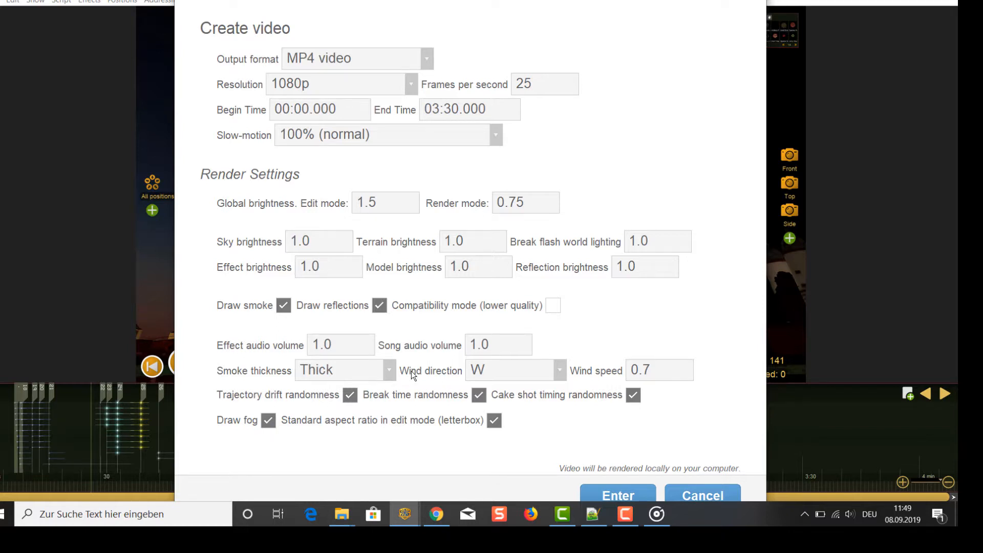
Set the smoke thickness to Thin and confirm the video settings
{"action": "left_click", "coordinate": [389, 370]}
{"action": "left_click", "coordinate": [375, 388]}
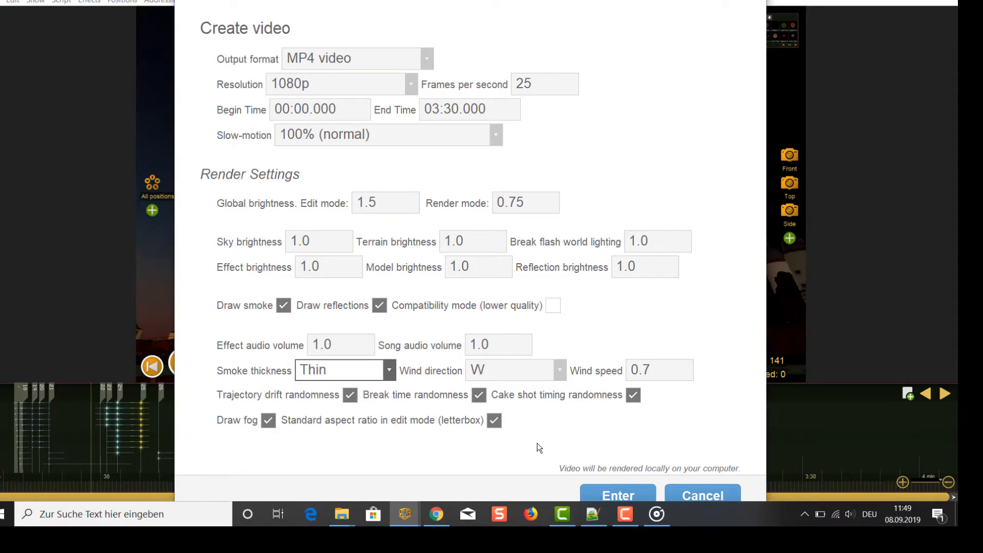
{"action": "left_click", "coordinate": [614, 493]}
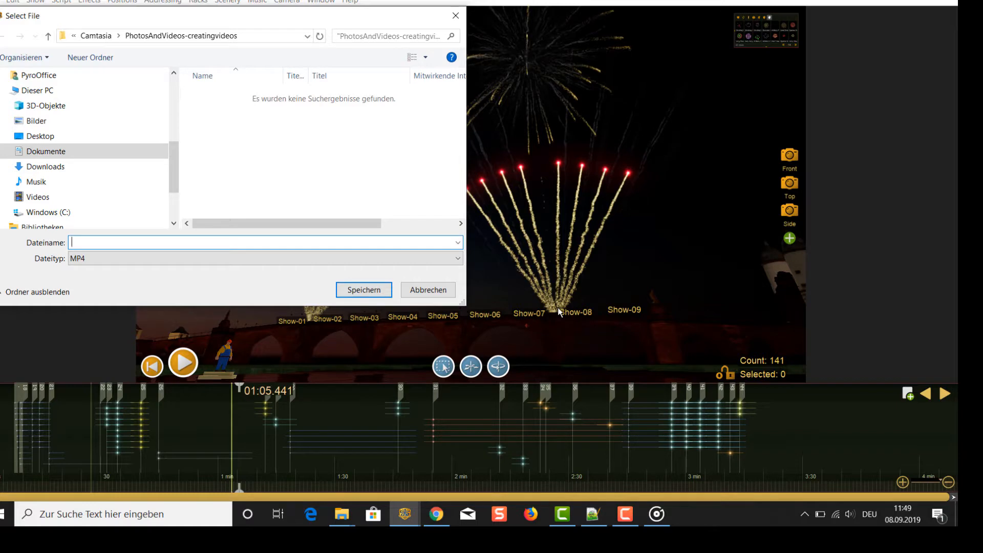
Save the video as an MP4 file named cameramoevement in the PhotosAndVideos-creatingvideos folder
{"action": "type", "text": "camera"}
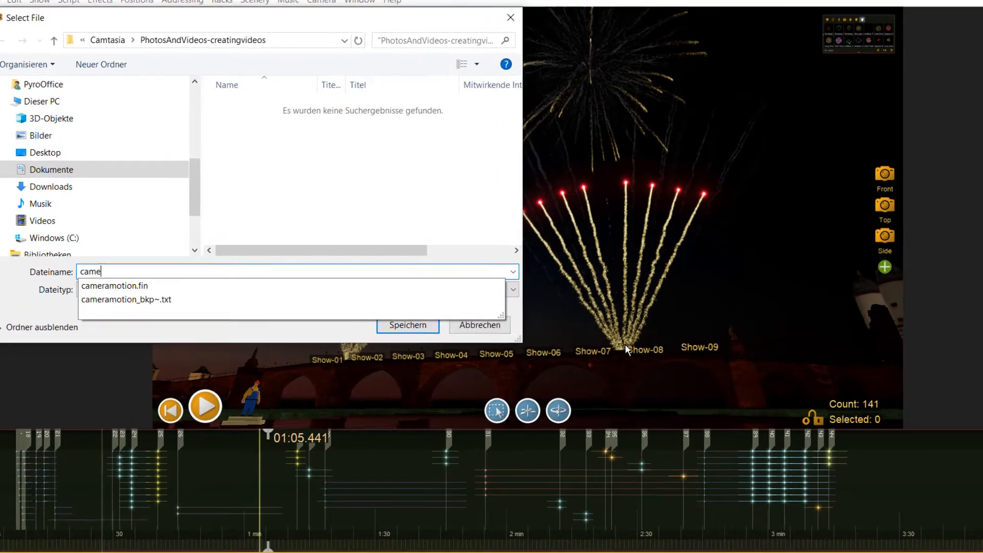
{"action": "type", "text": "moeve"}
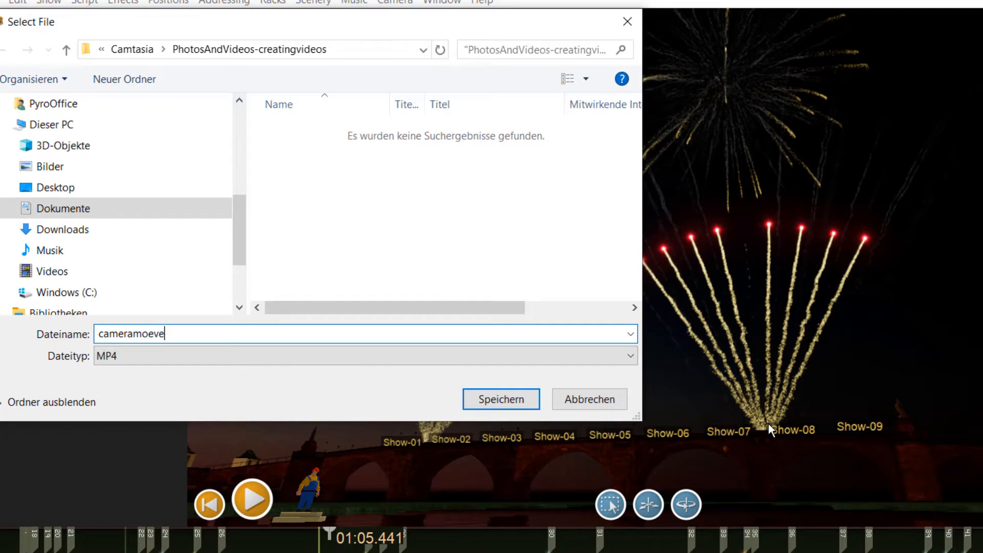
{"action": "type", "text": "ment"}
{"action": "left_click", "coordinate": [526, 395]}
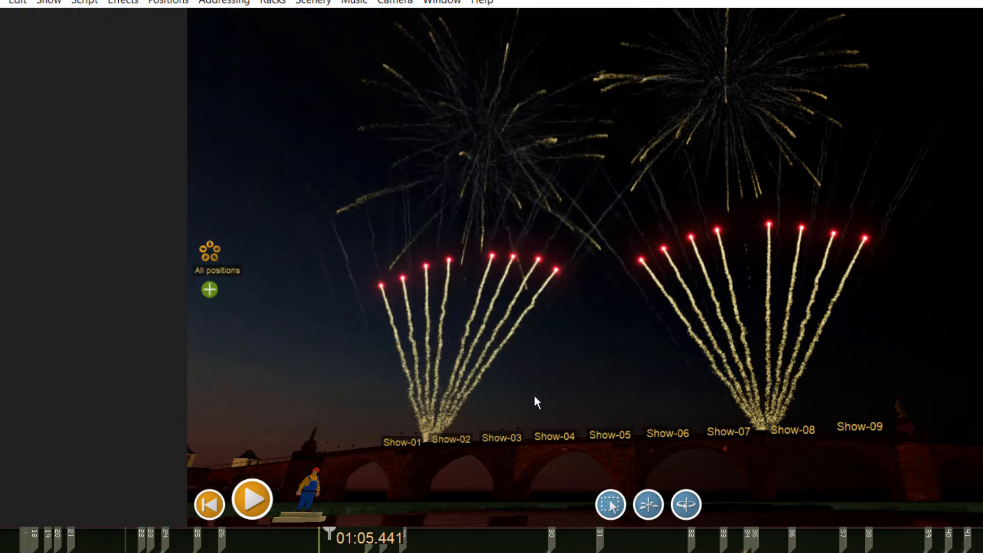